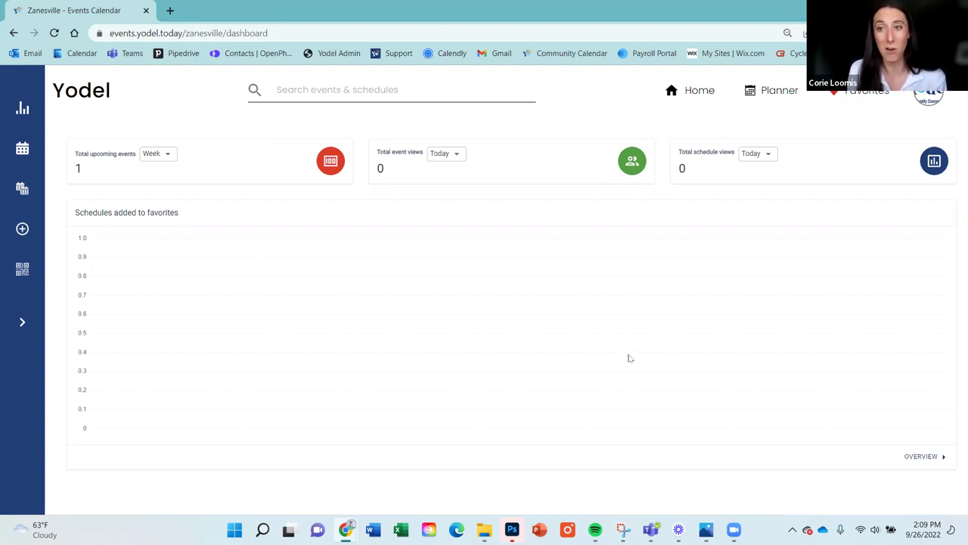
Expand the navigation labels, open the planner and view the events on September 20, 2022
{"action": "left_click", "coordinate": [22, 323]}
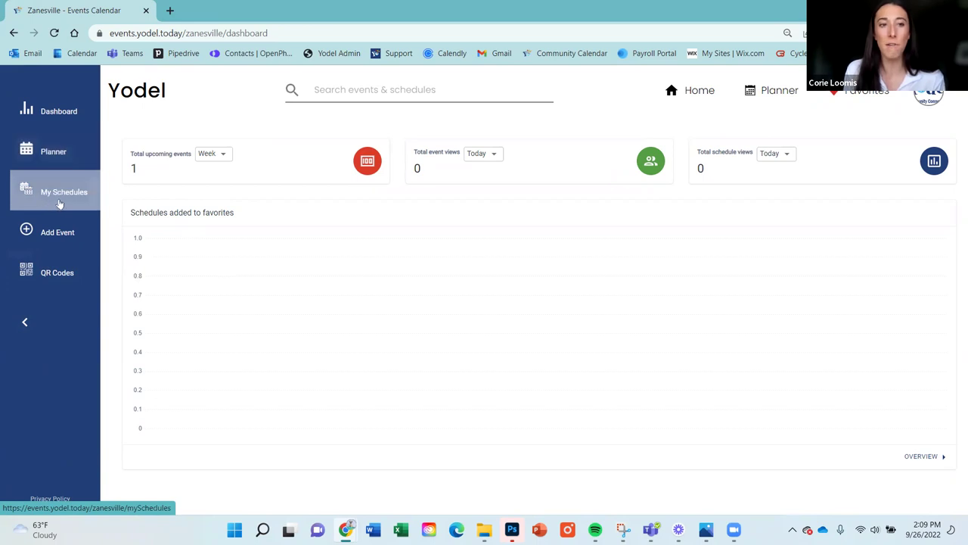
{"action": "left_click", "coordinate": [79, 161]}
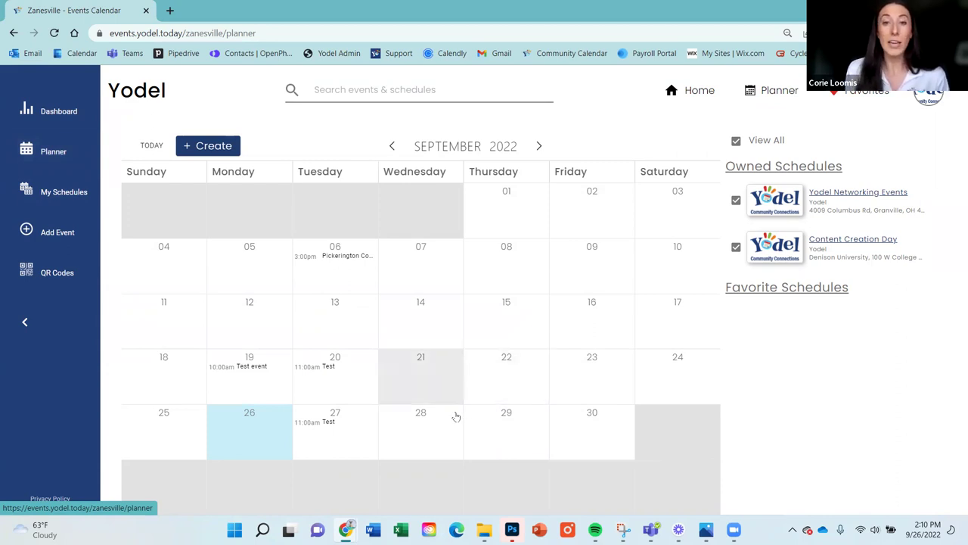
{"action": "left_click", "coordinate": [340, 363]}
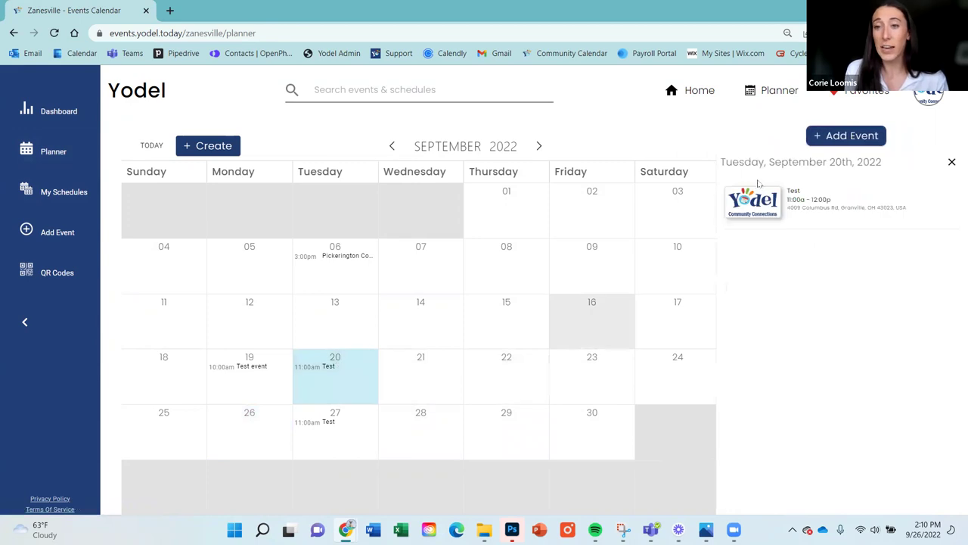
Open a blank event form from the September 20 listing and close it without saving
{"action": "left_click", "coordinate": [852, 135]}
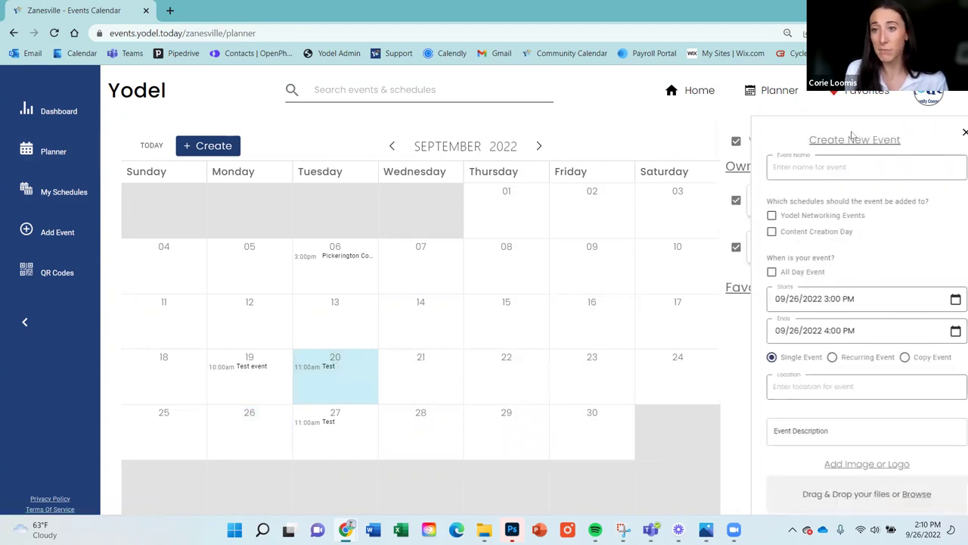
{"action": "left_click", "coordinate": [931, 133]}
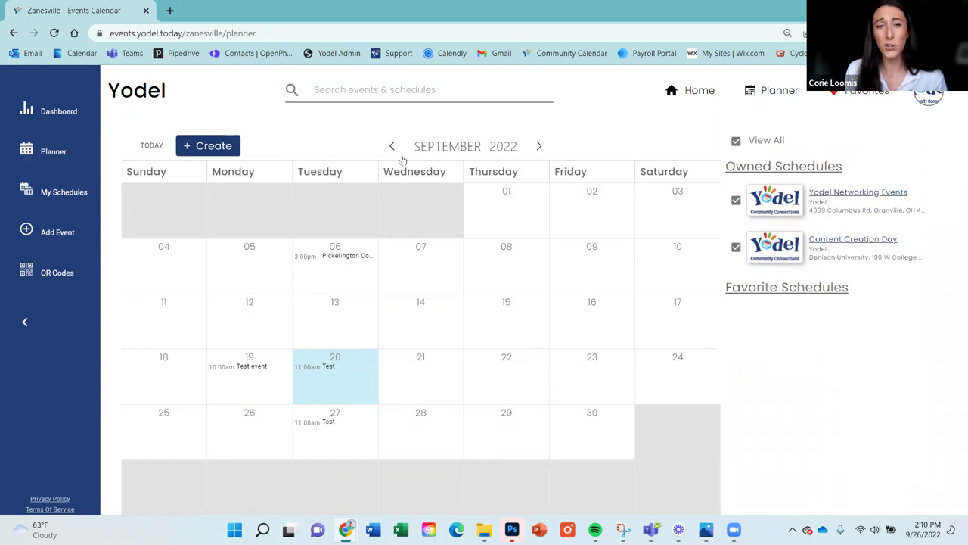
{"action": "left_click", "coordinate": [227, 149]}
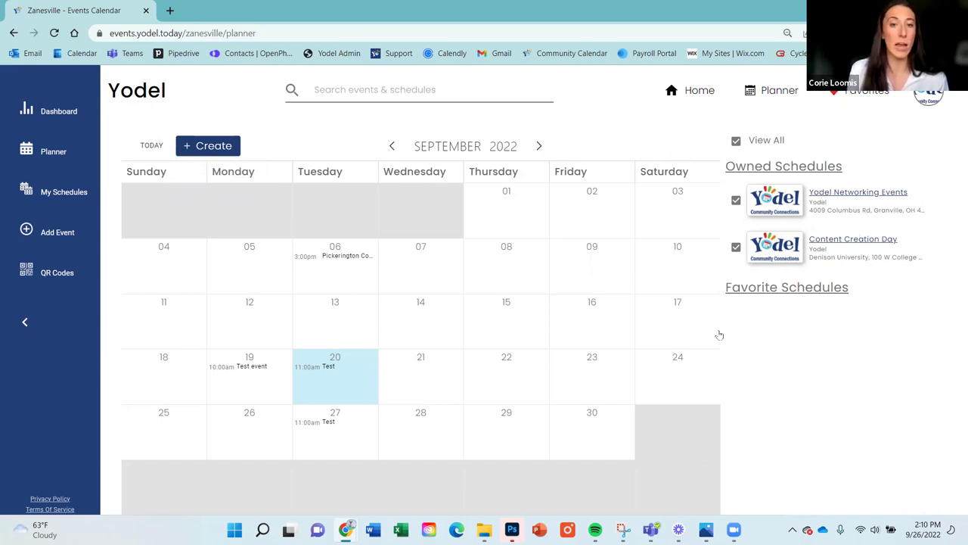
Filter the planner to only the Content Creation Day schedule and view the details of the September 6 Pickerington event
{"action": "left_click", "coordinate": [736, 247]}
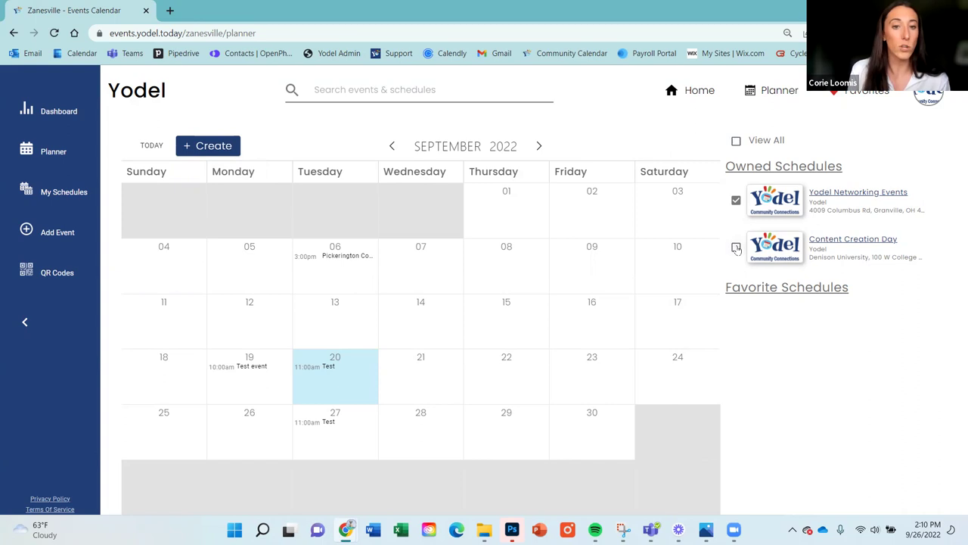
{"action": "left_click", "coordinate": [736, 200]}
{"action": "left_click", "coordinate": [736, 247]}
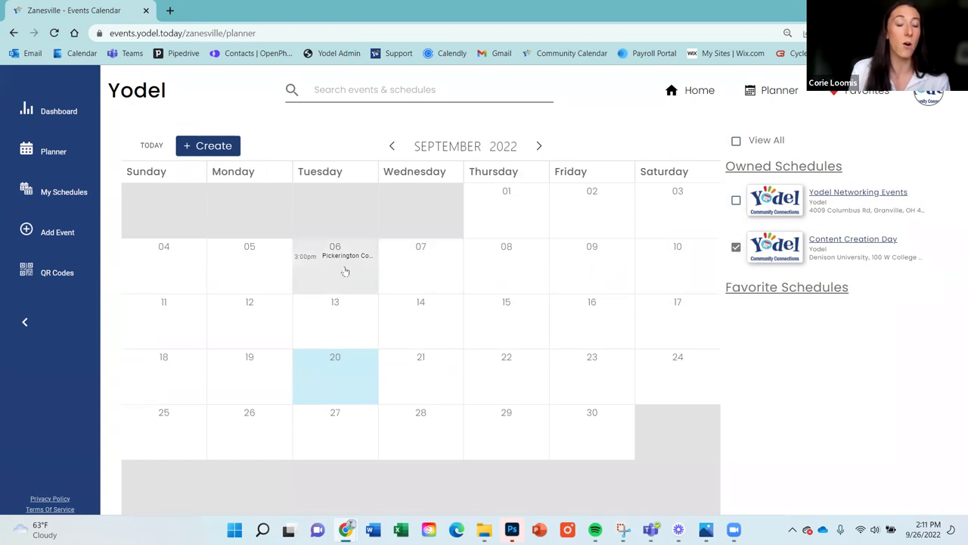
{"action": "left_click", "coordinate": [329, 259]}
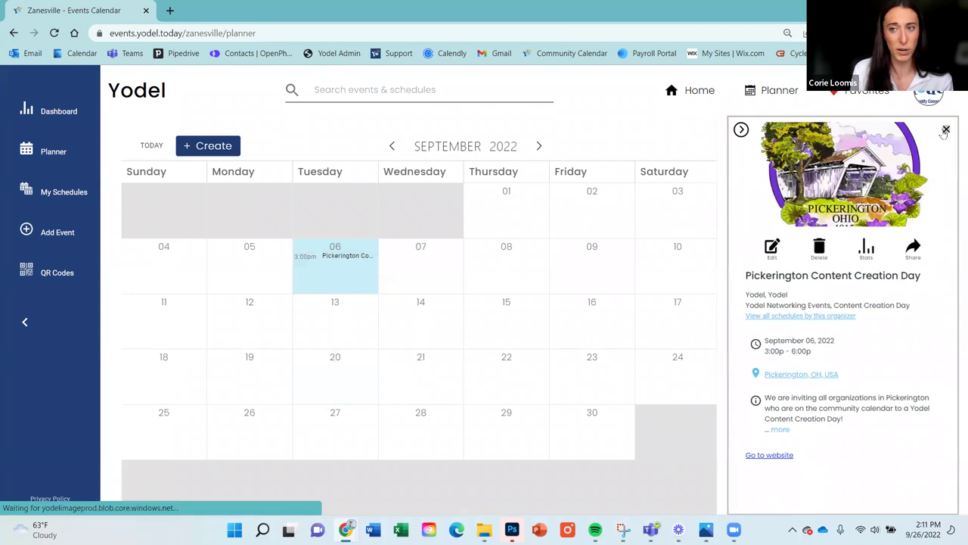
{"action": "left_click", "coordinate": [946, 130]}
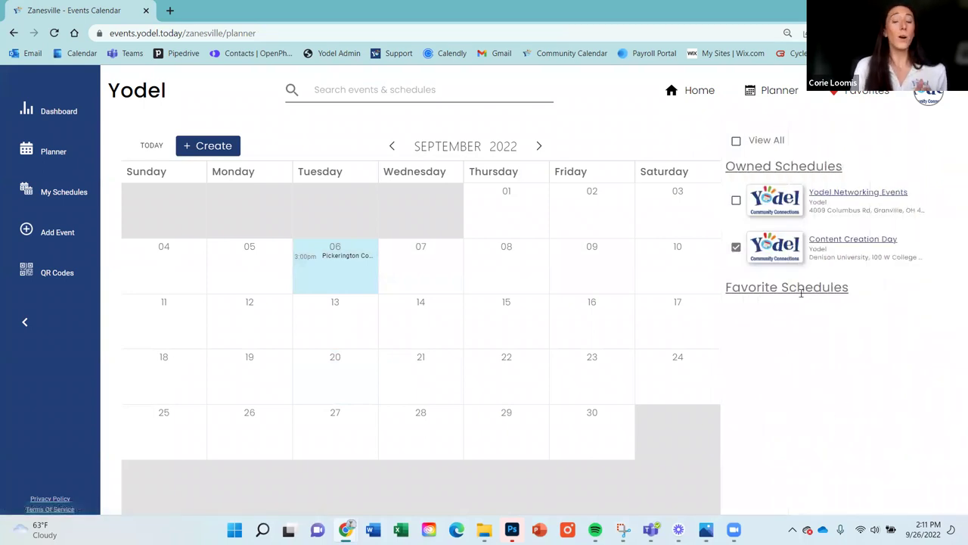
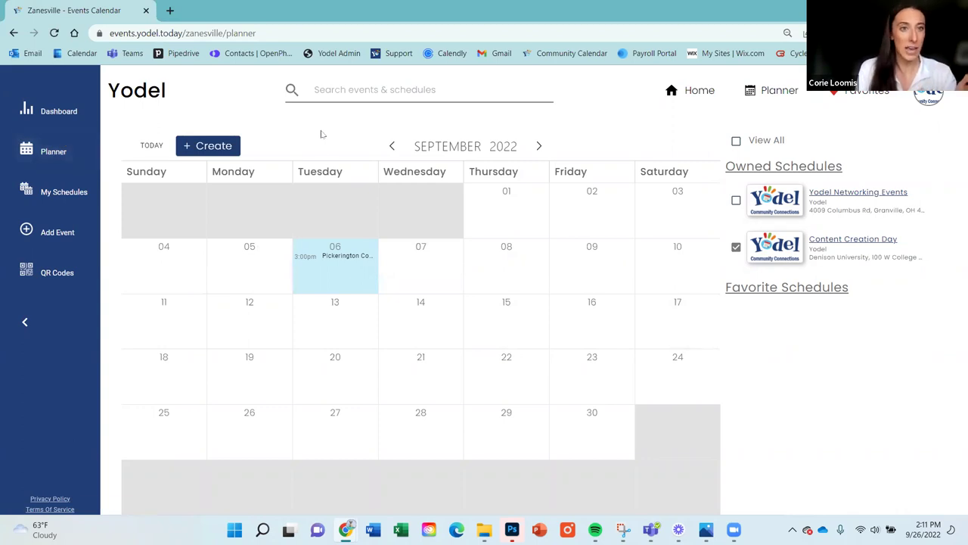
Open the list of owned schedules and review the details of the Yodel Networking Events schedule
{"action": "left_click", "coordinate": [38, 191]}
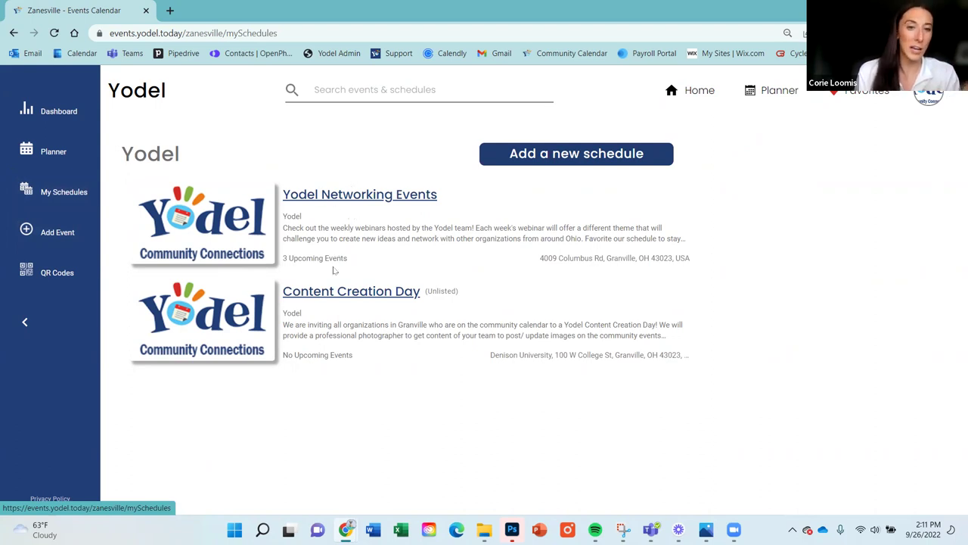
{"action": "left_click", "coordinate": [349, 196]}
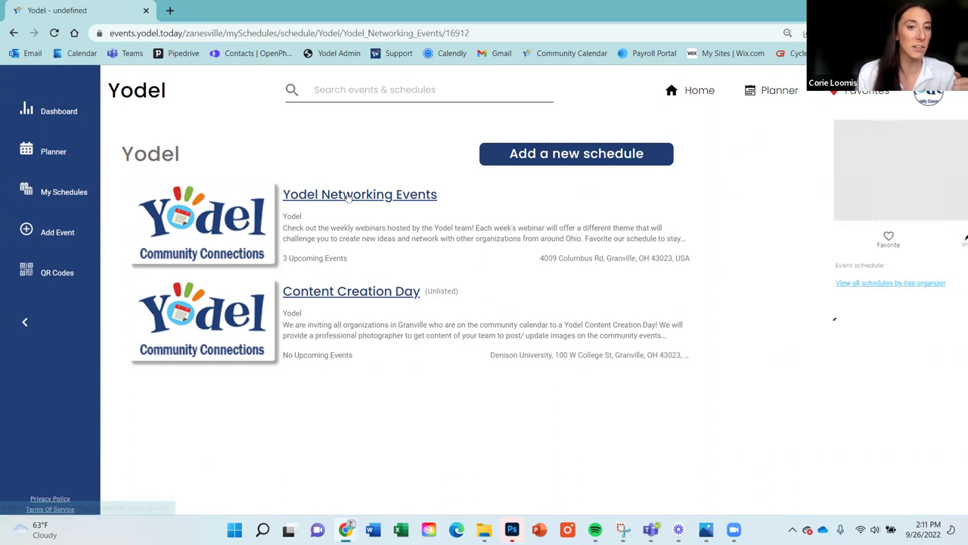
{"action": "scroll", "coordinate": [858, 344], "scroll_direction": "down", "scroll_amount": 3}
{"action": "scroll", "coordinate": [859, 344], "scroll_direction": "down", "scroll_amount": 2}
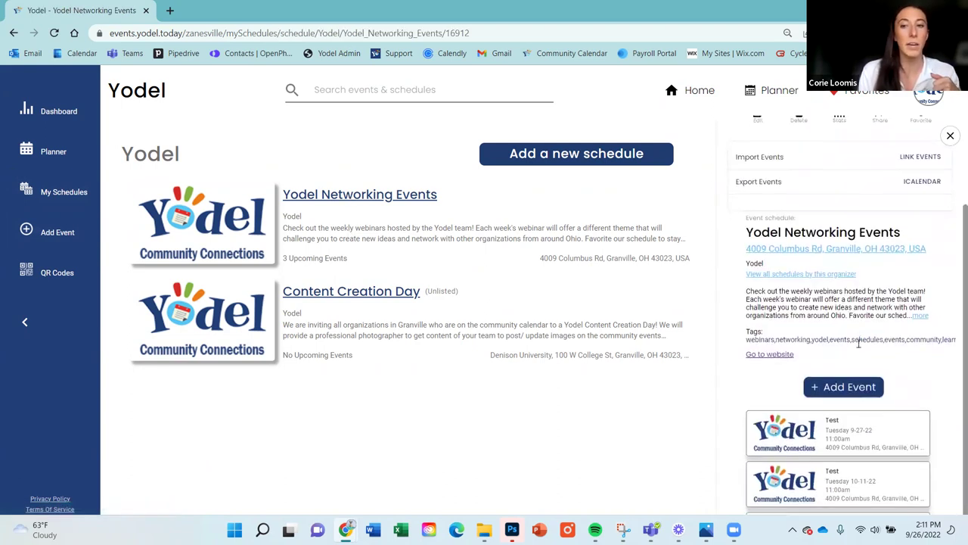
{"action": "scroll", "coordinate": [893, 287], "scroll_direction": "up", "scroll_amount": 5}
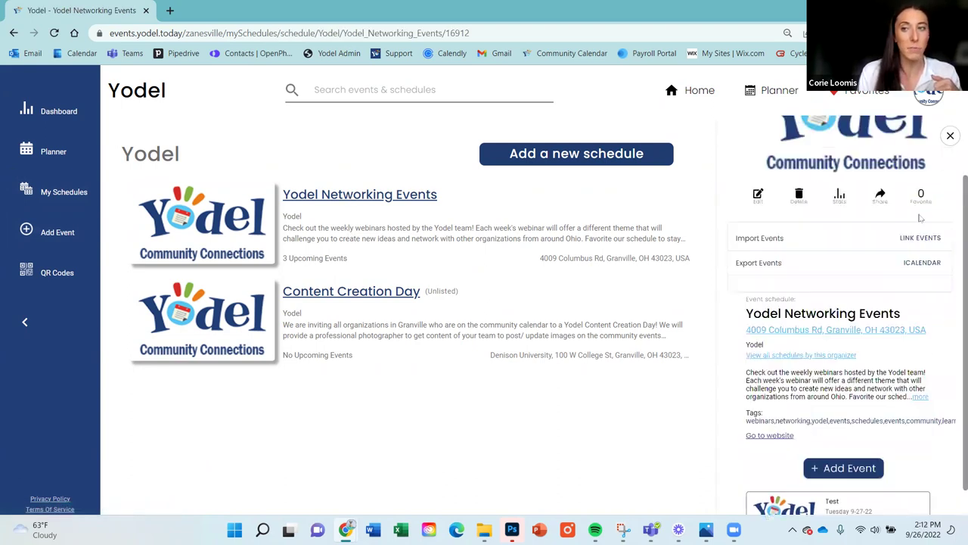
{"action": "left_click", "coordinate": [950, 136]}
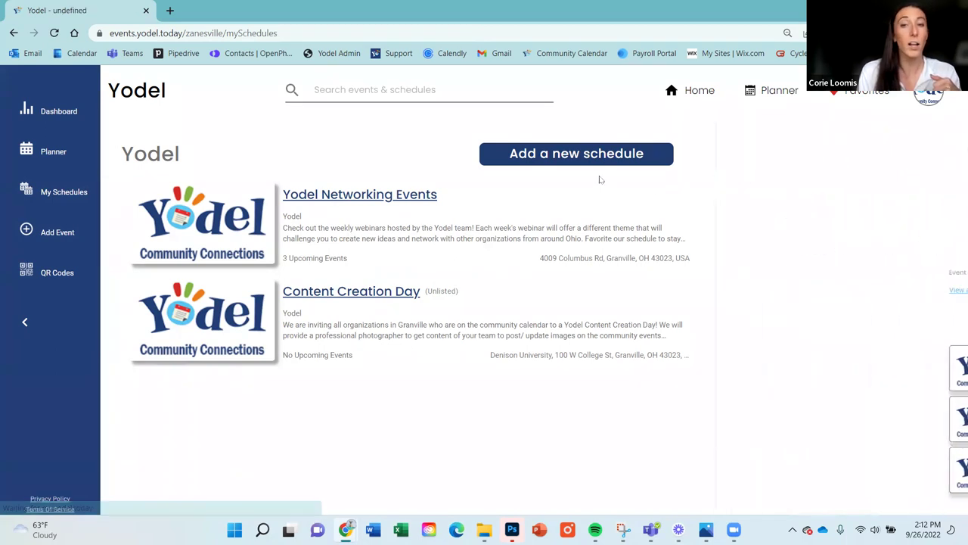
Start a new schedule and review its name, location, description and image fields against the existing Yodel Networking Events description
{"action": "left_click", "coordinate": [586, 154]}
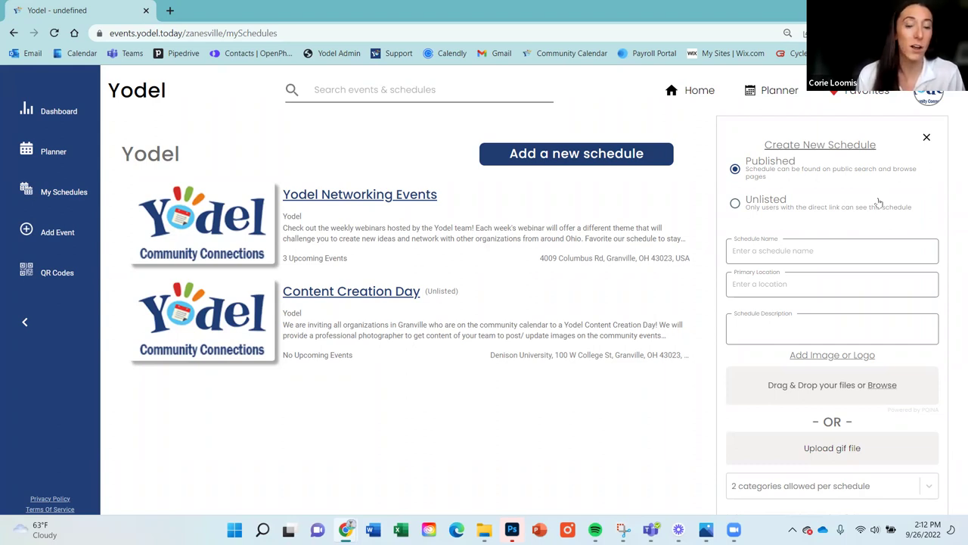
{"action": "scroll", "coordinate": [789, 175], "scroll_direction": "down", "scroll_amount": 1}
{"action": "left_click", "coordinate": [805, 184]}
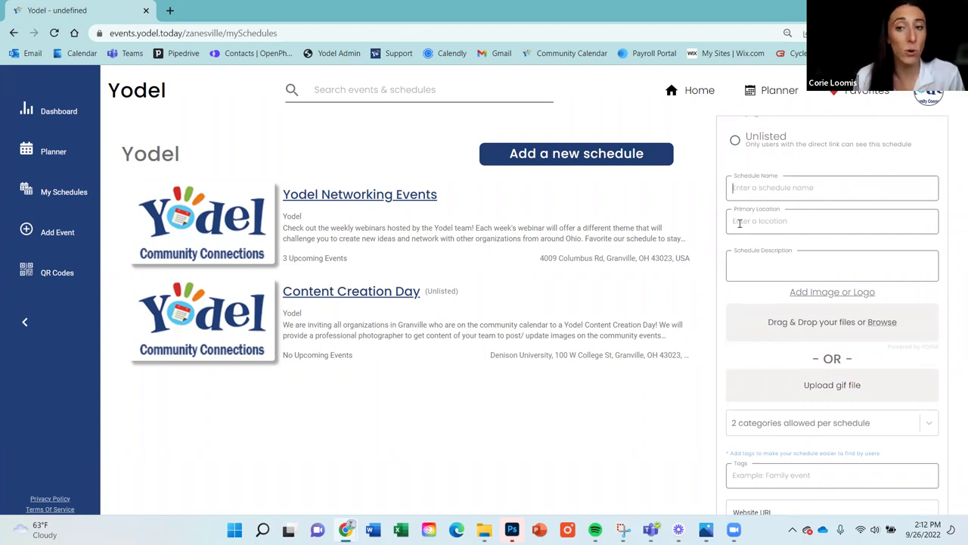
{"action": "scroll", "coordinate": [792, 241], "scroll_direction": "down", "scroll_amount": 1}
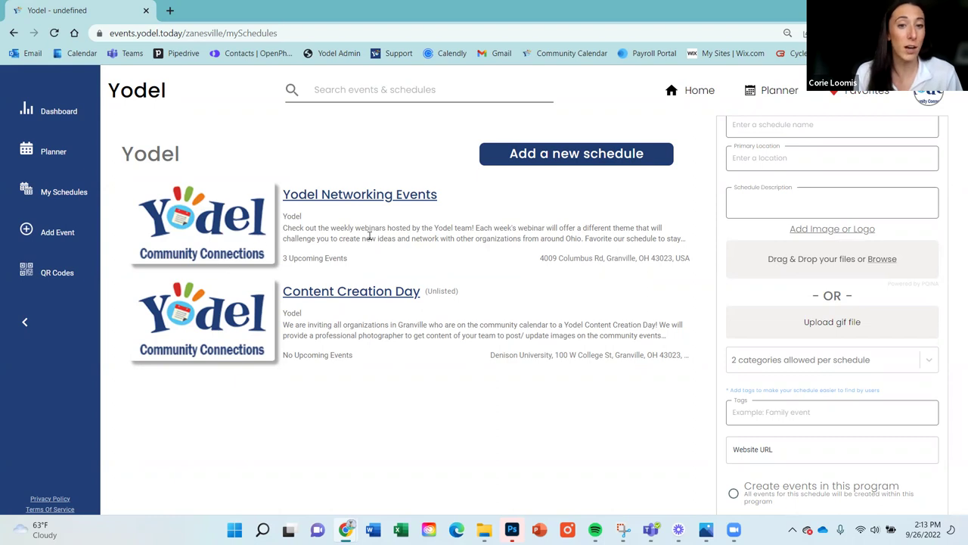
{"action": "left_click_drag", "start_coordinate": [684, 237], "coordinate": [285, 233]}
{"action": "left_click", "coordinate": [488, 259]}
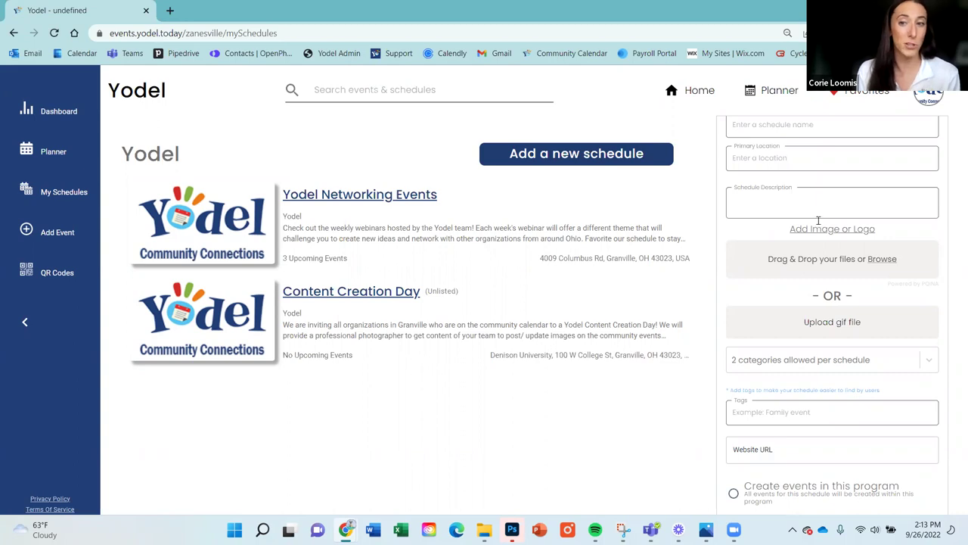
{"action": "scroll", "coordinate": [821, 223], "scroll_direction": "down", "scroll_amount": 3}
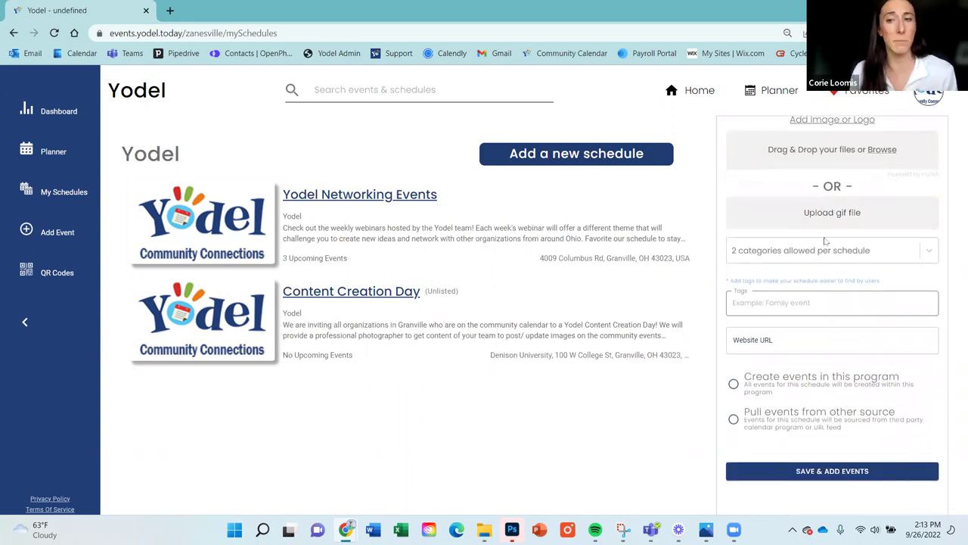
Assign the Health & wellness category to the new schedule
{"action": "left_click", "coordinate": [828, 255]}
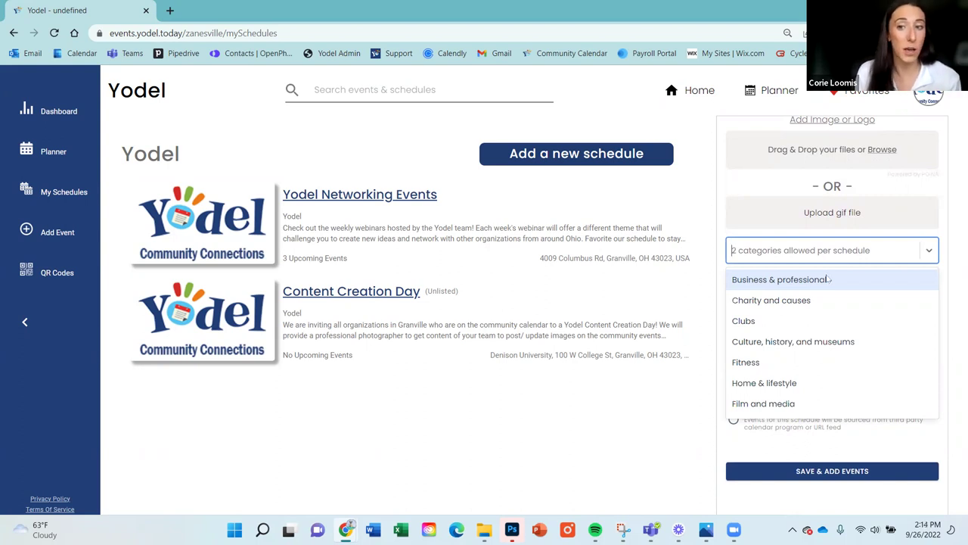
{"action": "scroll", "coordinate": [832, 283], "scroll_direction": "down", "scroll_amount": 3}
{"action": "scroll", "coordinate": [831, 284], "scroll_direction": "down", "scroll_amount": 2}
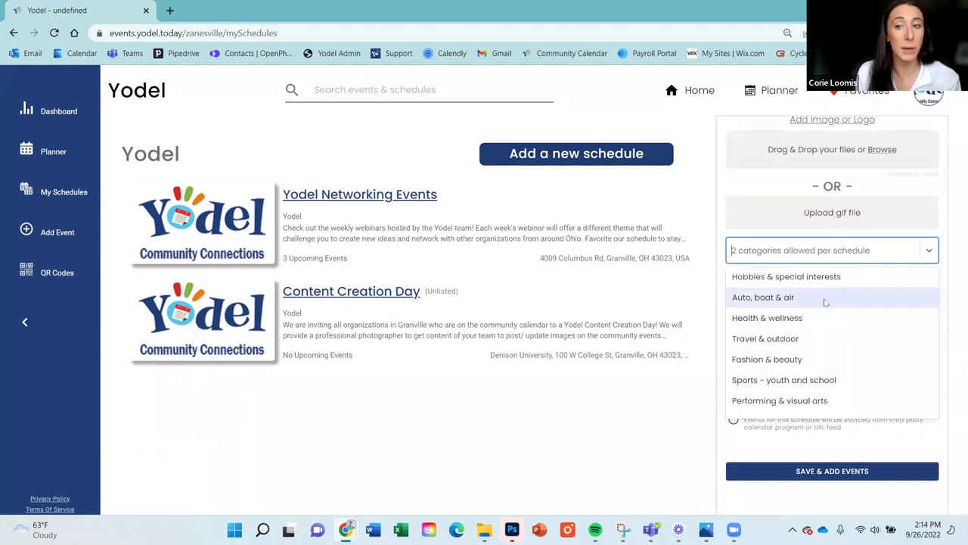
{"action": "left_click", "coordinate": [803, 317]}
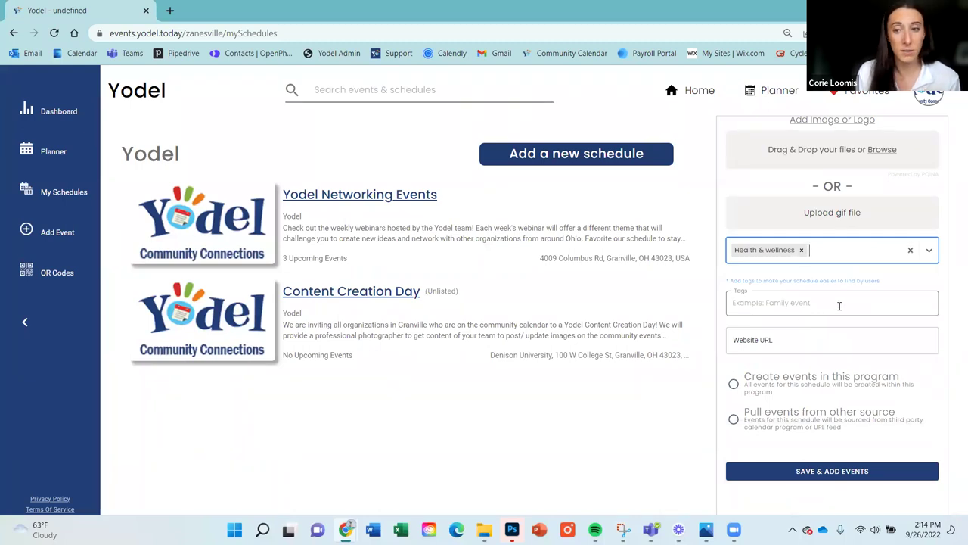
Add the tags "fun event" and "kid friendly" to the new schedule
{"action": "left_click", "coordinate": [838, 305]}
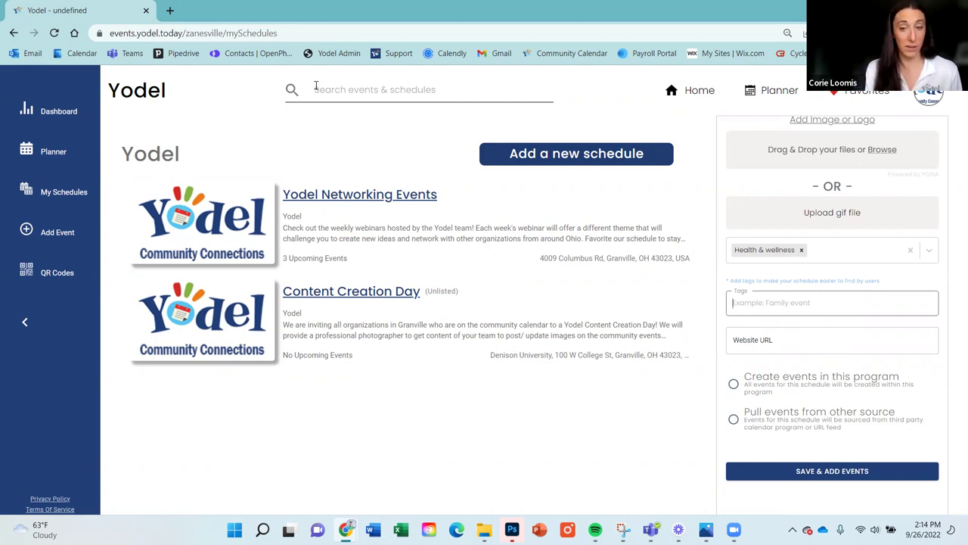
{"action": "type", "text": "fun event"}
{"action": "key", "text": "Return"}
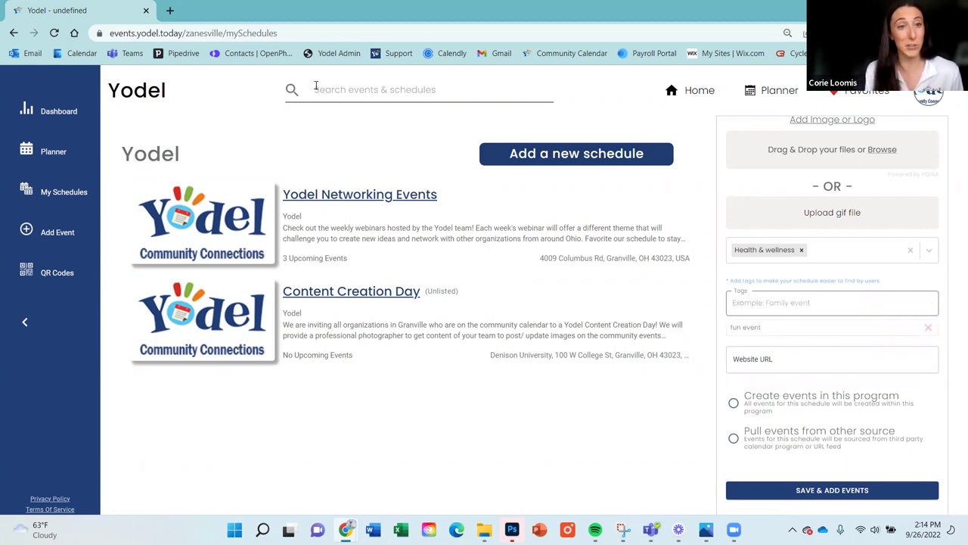
{"action": "type", "text": "kid f"}
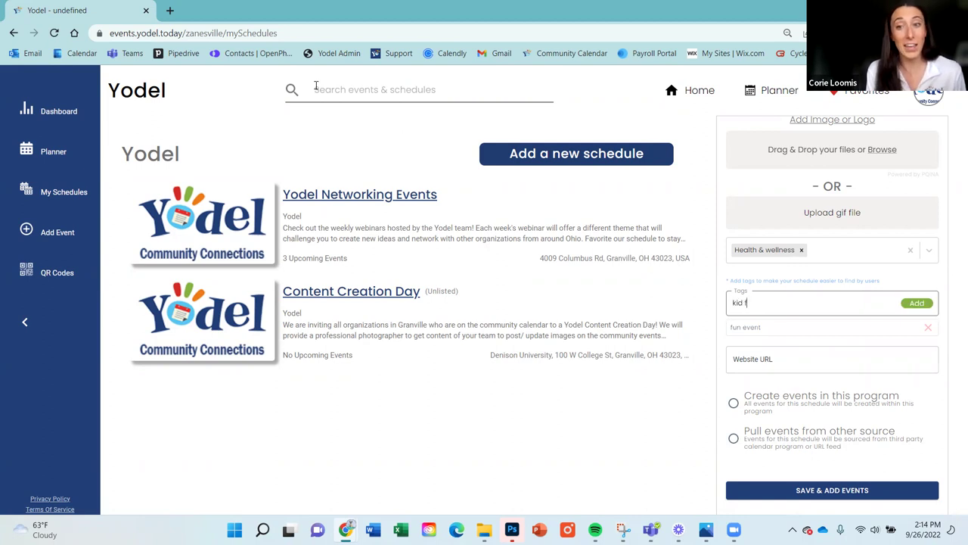
{"action": "type", "text": "riendly"}
{"action": "key", "text": "Return"}
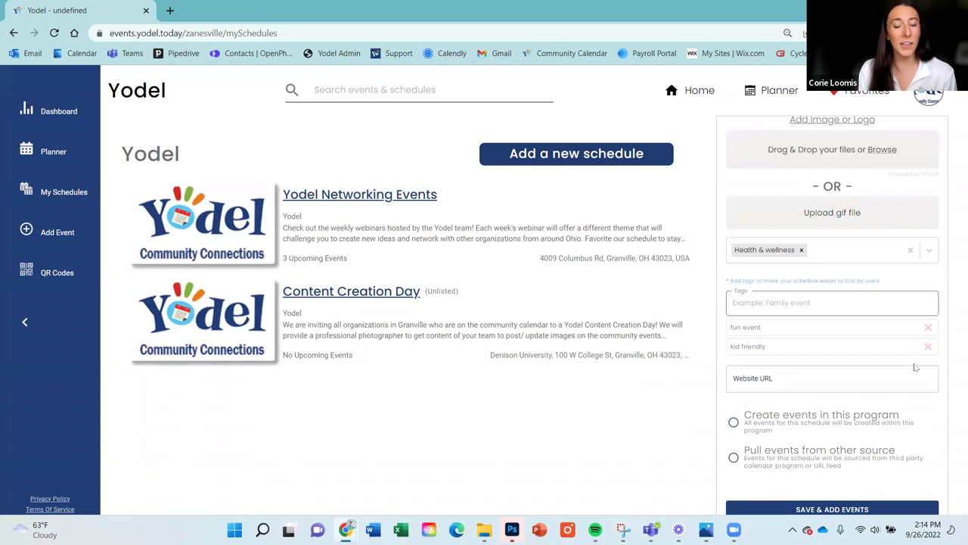
Choose to create the schedule's events in this program, try to save it, and close the new schedule form
{"action": "left_click", "coordinate": [813, 376]}
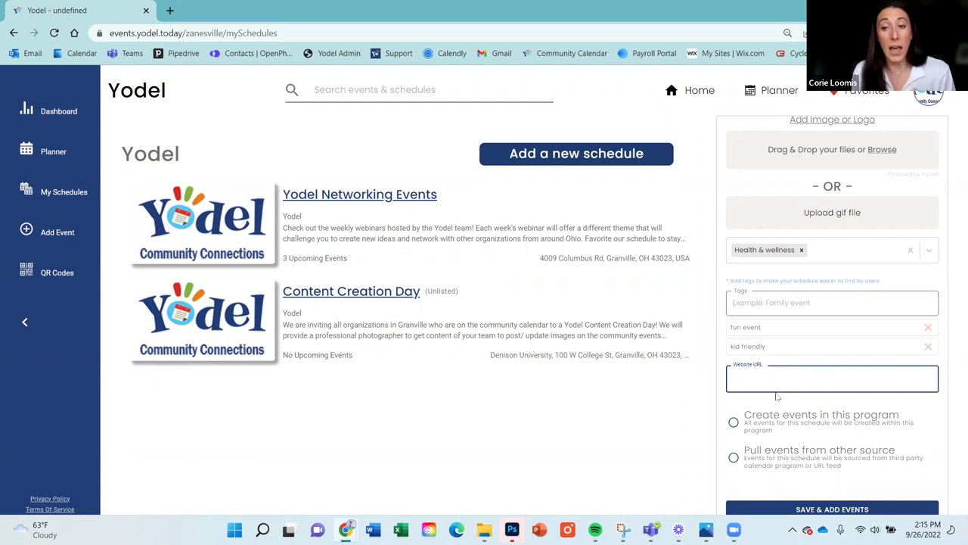
{"action": "left_click", "coordinate": [734, 425]}
{"action": "scroll", "coordinate": [861, 302], "scroll_direction": "down", "scroll_amount": 1}
{"action": "left_click", "coordinate": [865, 469]}
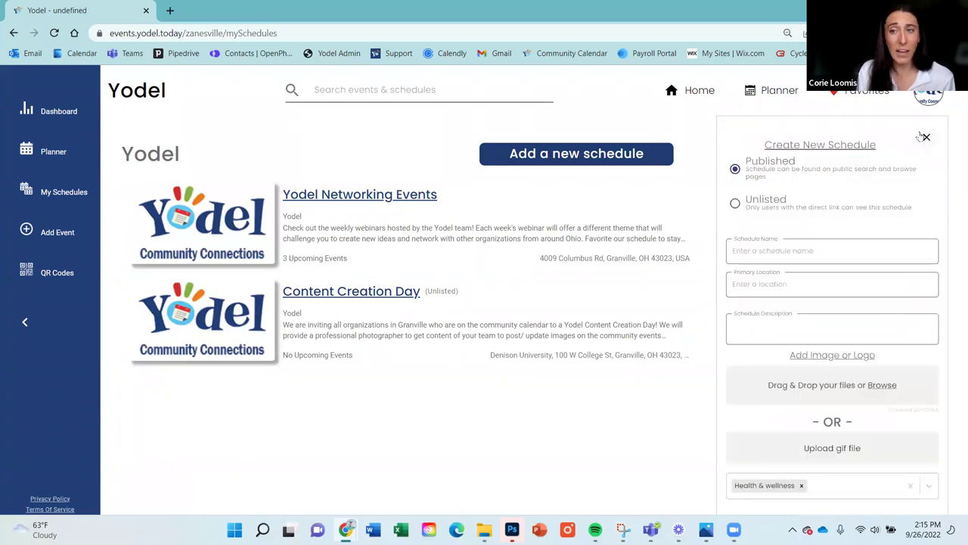
{"action": "left_click", "coordinate": [927, 137]}
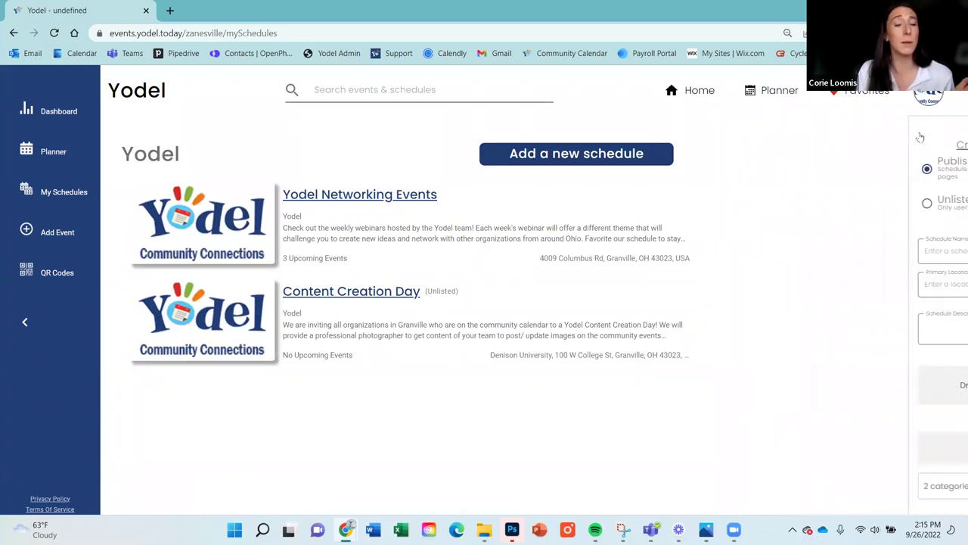
Start a new event and assign it to both the Content Creation Day and Yodel Networking Events schedules
{"action": "left_click", "coordinate": [54, 233]}
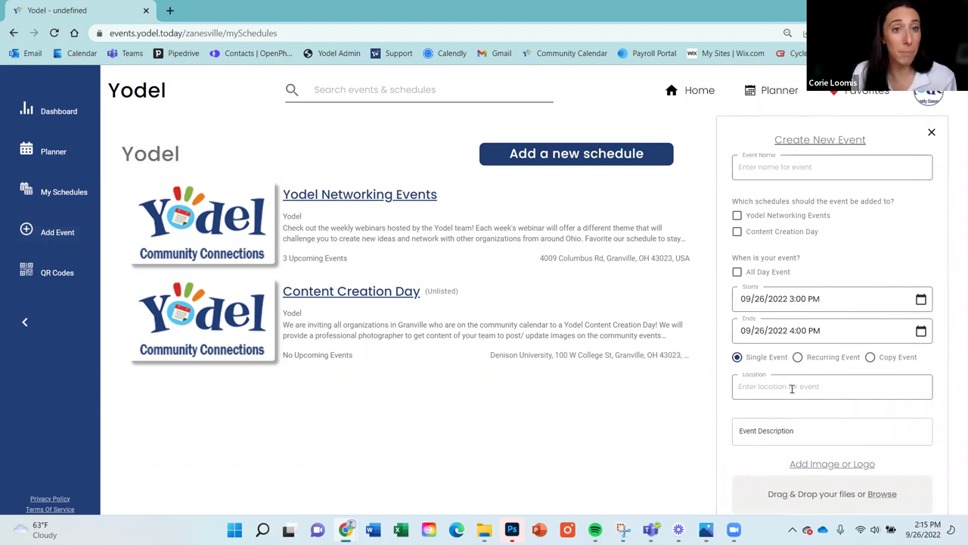
{"action": "left_click", "coordinate": [853, 165]}
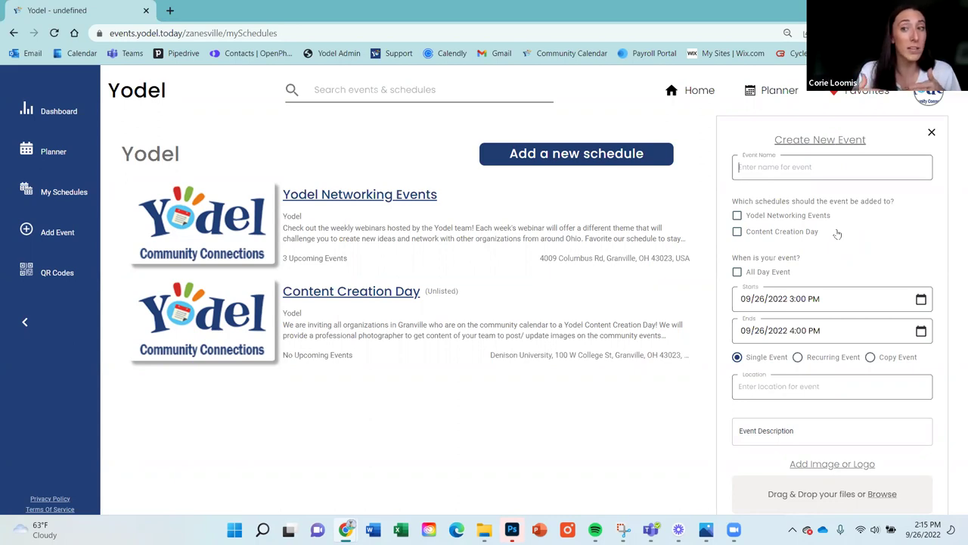
{"action": "left_click", "coordinate": [810, 232]}
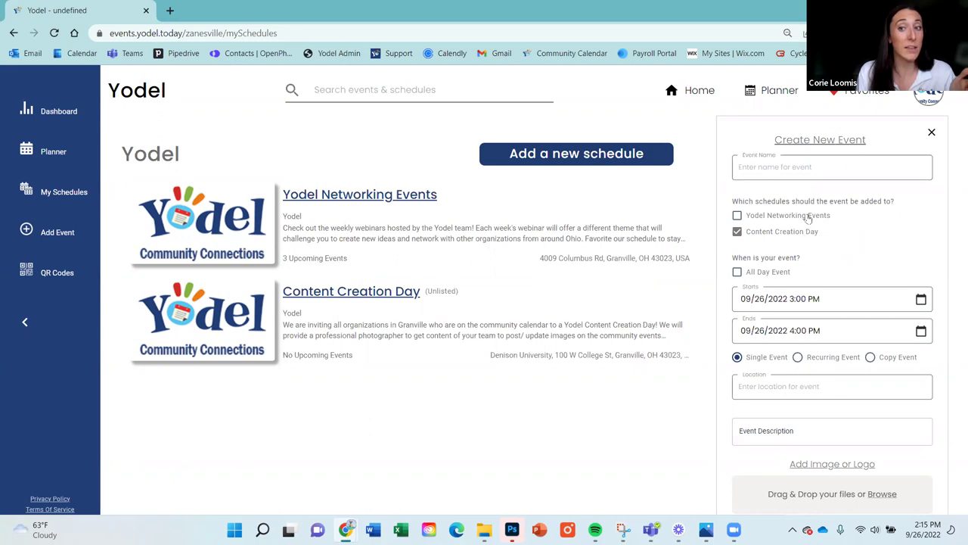
{"action": "left_click", "coordinate": [809, 218]}
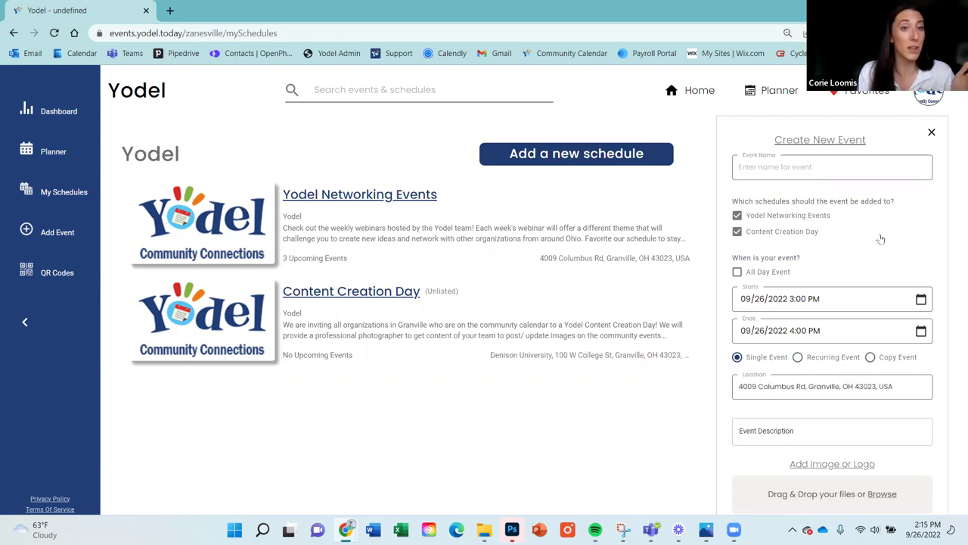
Add the tag "kid friendly" to the new event
{"action": "scroll", "coordinate": [880, 239], "scroll_direction": "down", "scroll_amount": 2}
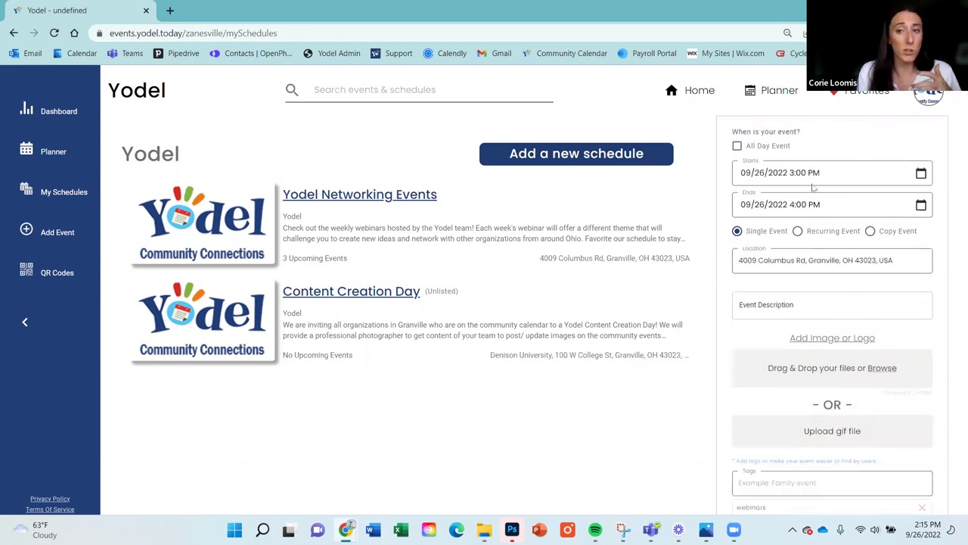
{"action": "scroll", "coordinate": [832, 219], "scroll_direction": "down", "scroll_amount": 1}
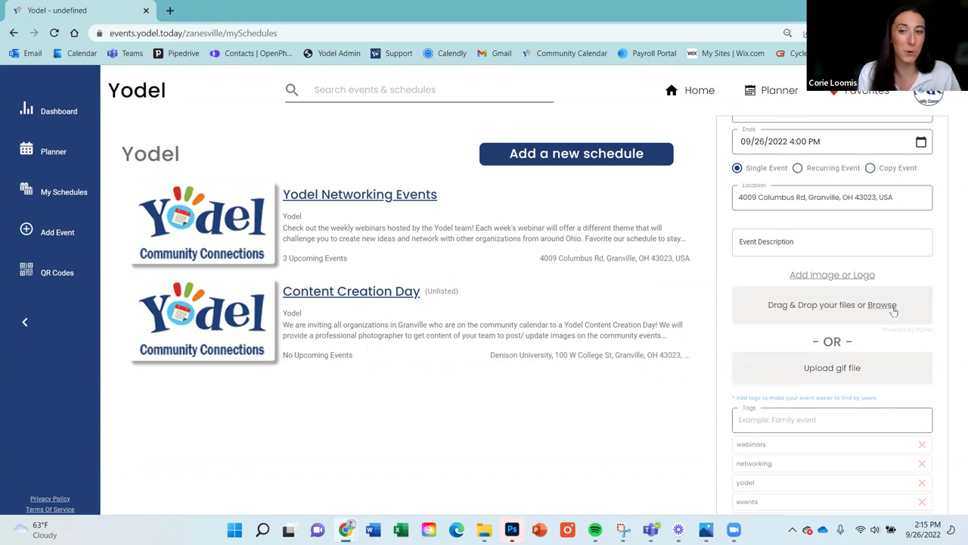
{"action": "scroll", "coordinate": [832, 325], "scroll_direction": "down", "scroll_amount": 3}
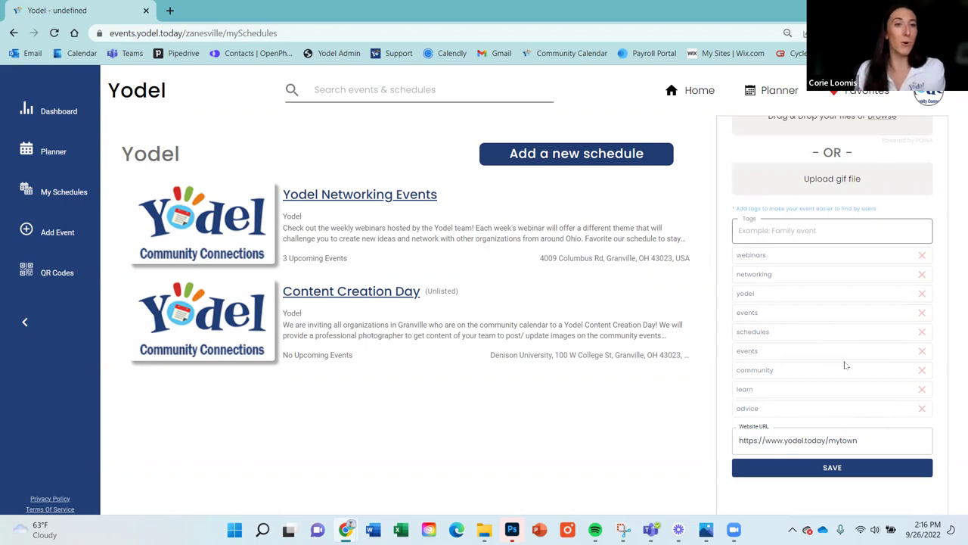
{"action": "left_click", "coordinate": [789, 231]}
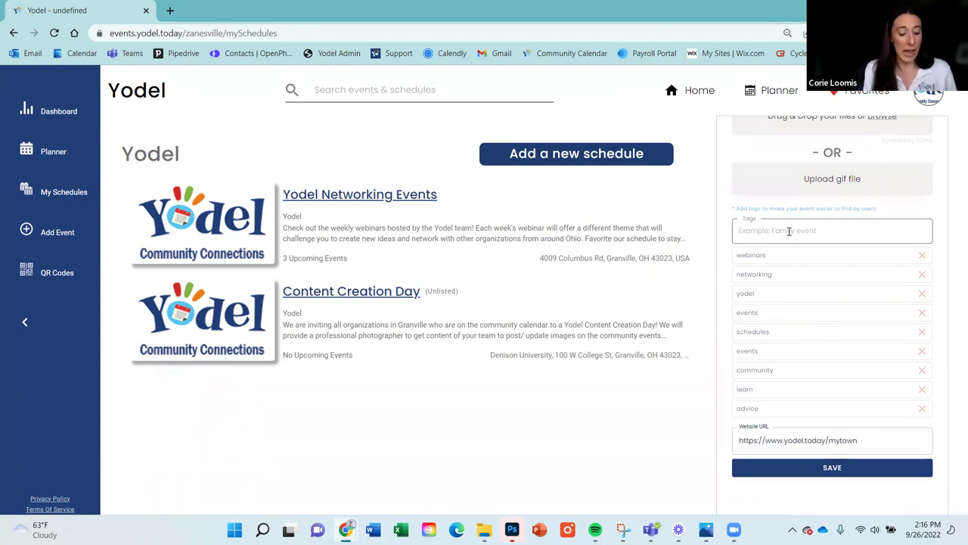
{"action": "type", "text": "kid"}
{"action": "type", "text": " firn"}
{"action": "type", "text": "riendly"}
{"action": "key", "text": "Return"}
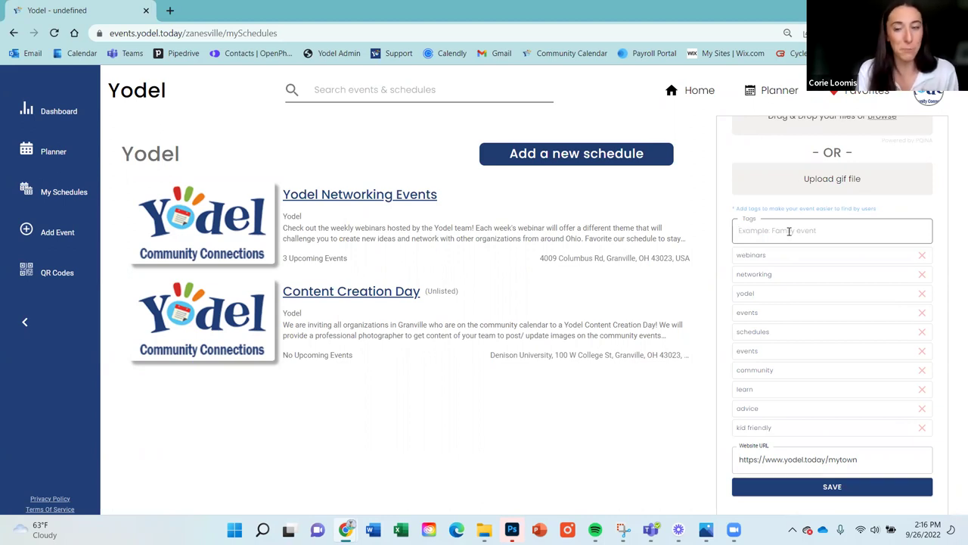
Try making the event recurring with a yearly repeat, and close the recurrence settings
{"action": "scroll", "coordinate": [877, 364], "scroll_direction": "up", "scroll_amount": 3}
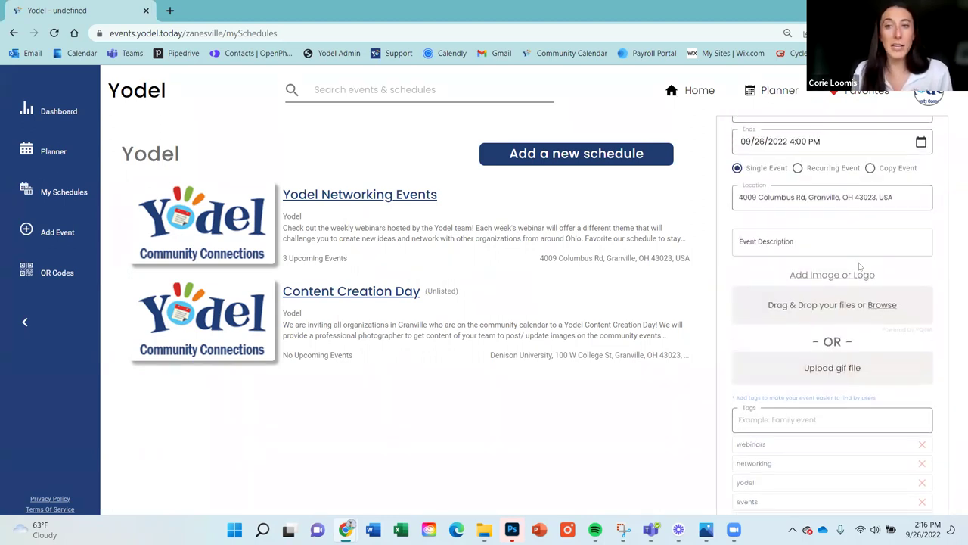
{"action": "scroll", "coordinate": [857, 260], "scroll_direction": "up", "scroll_amount": 1}
{"action": "scroll", "coordinate": [857, 260], "scroll_direction": "up", "scroll_amount": 1}
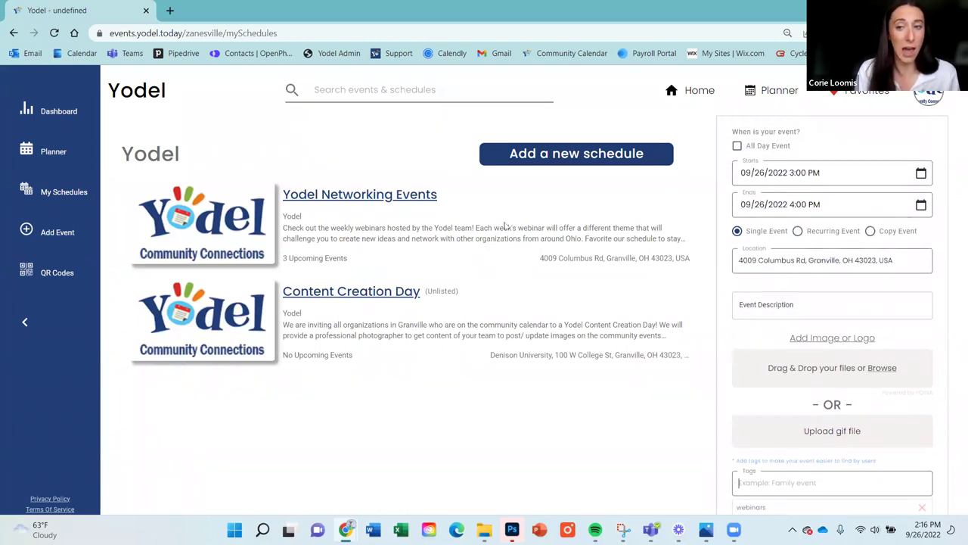
{"action": "left_click", "coordinate": [797, 230]}
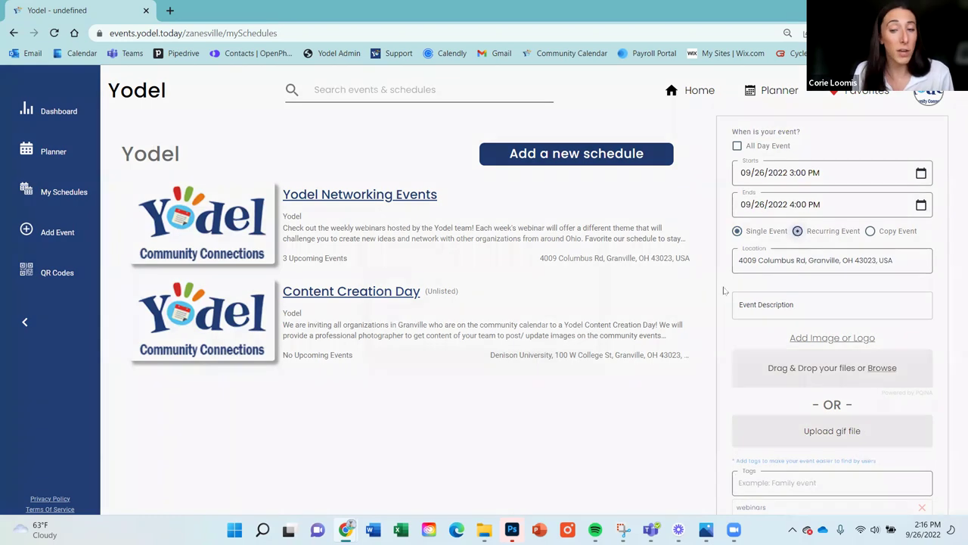
{"action": "left_click", "coordinate": [436, 249]}
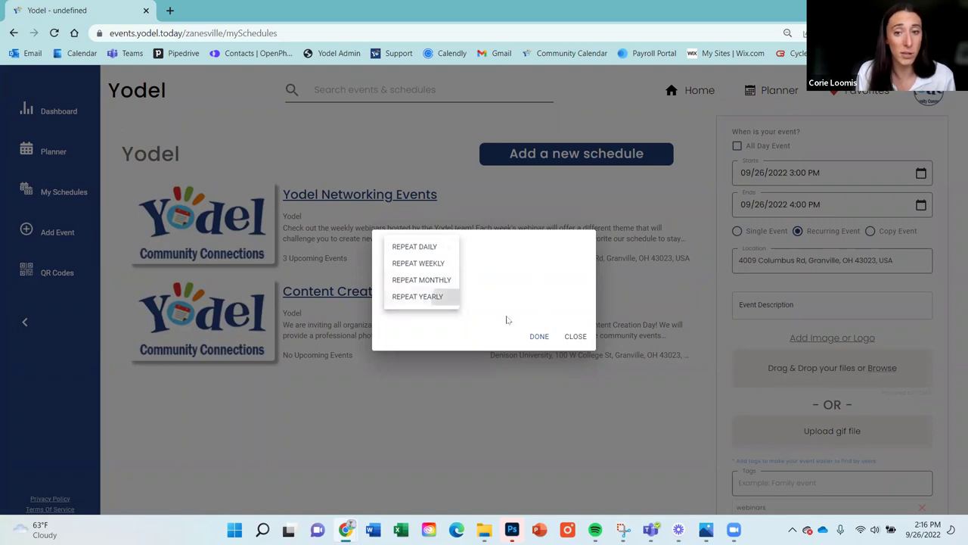
{"action": "left_click", "coordinate": [420, 296]}
{"action": "left_click", "coordinate": [576, 338]}
Switch the event to Copy Event and select October 7, 13, 20, 25 and 31, 2022 as additional dates
{"action": "left_click", "coordinate": [871, 230]}
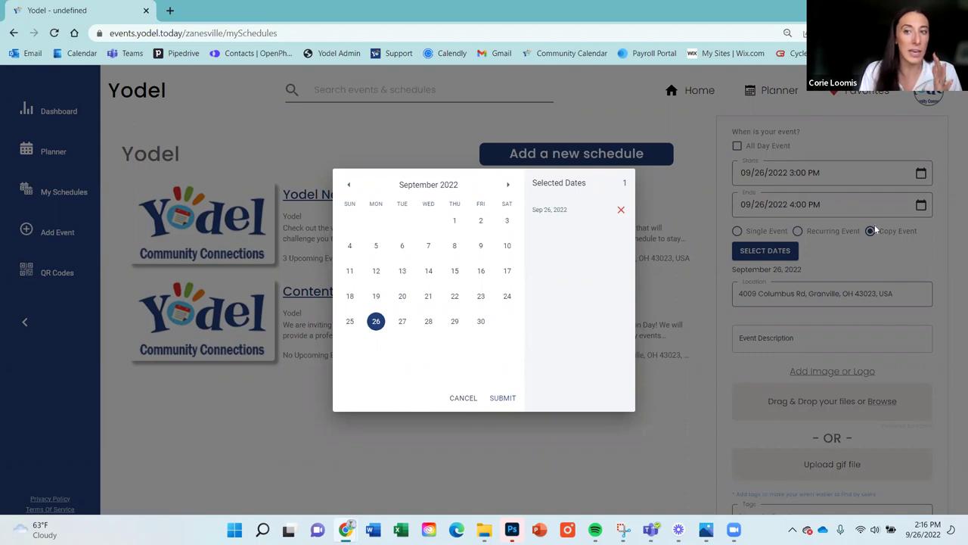
{"action": "left_click", "coordinate": [508, 185]}
{"action": "left_click", "coordinate": [480, 245]}
{"action": "left_click", "coordinate": [454, 270]}
{"action": "left_click", "coordinate": [455, 295]}
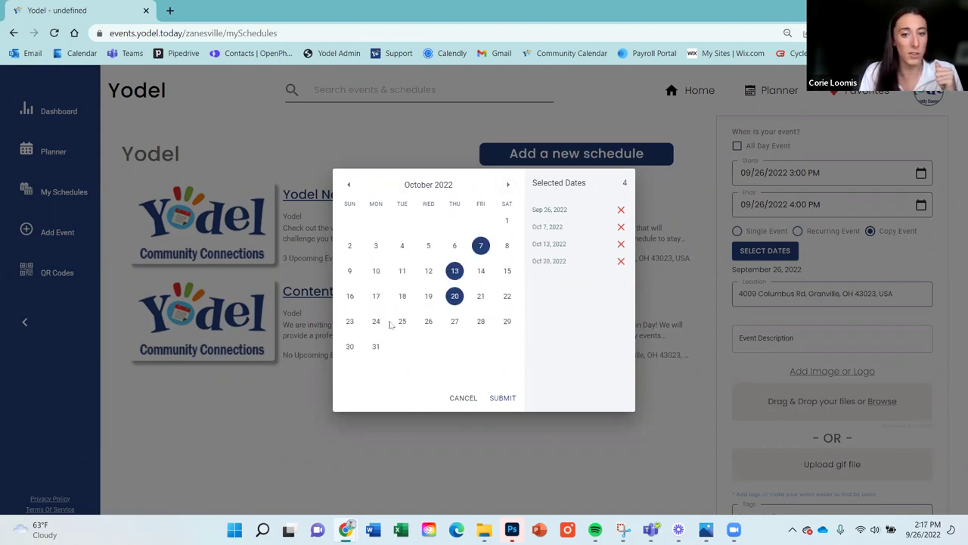
{"action": "left_click", "coordinate": [402, 322]}
{"action": "left_click", "coordinate": [376, 345]}
Add November 12, 18 and 3, 2022 to the event's copy dates, submit the selection and review the date list
{"action": "left_click", "coordinate": [507, 184]}
{"action": "left_click", "coordinate": [507, 245]}
{"action": "left_click", "coordinate": [481, 270]}
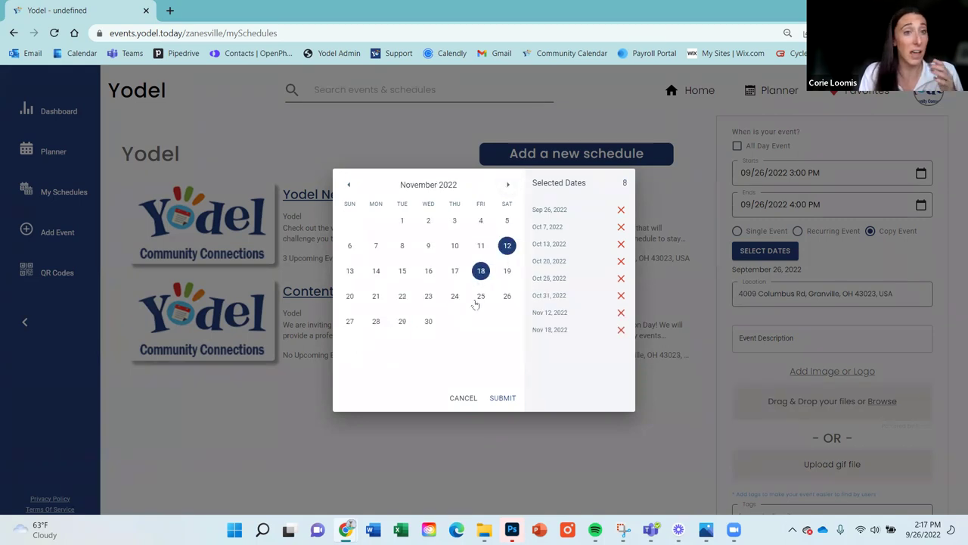
{"action": "left_click", "coordinate": [453, 221]}
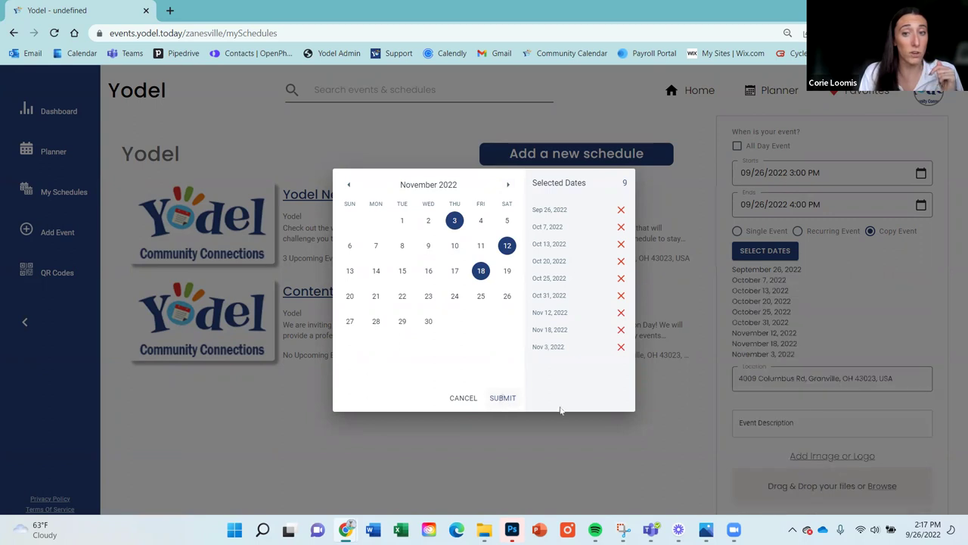
{"action": "left_click", "coordinate": [561, 416]}
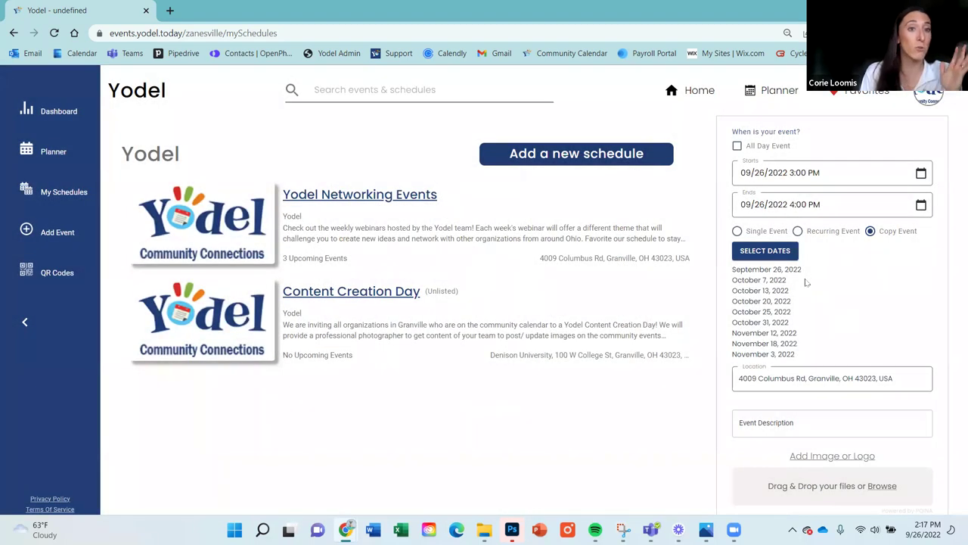
{"action": "scroll", "coordinate": [900, 292], "scroll_direction": "down", "scroll_amount": 5}
{"action": "scroll", "coordinate": [874, 414], "scroll_direction": "up", "scroll_amount": 5}
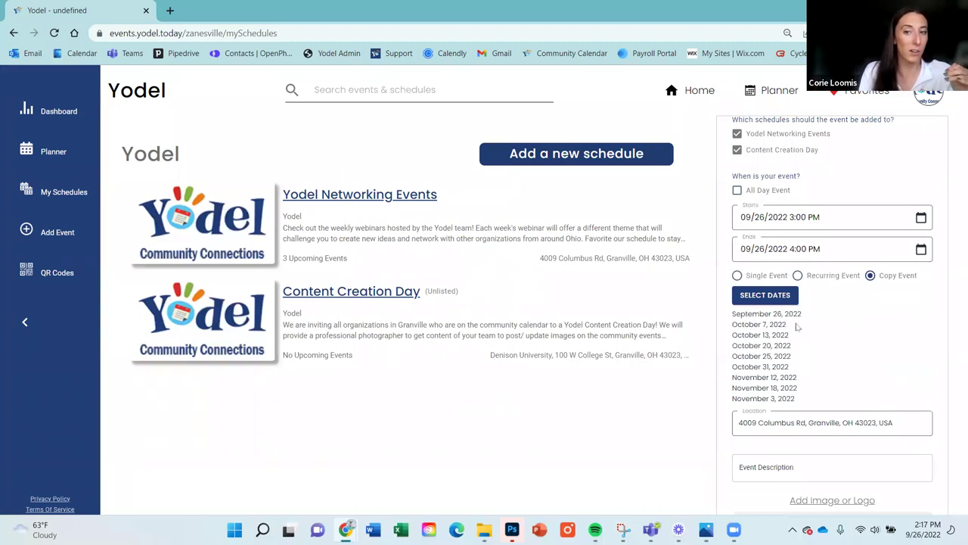
{"action": "scroll", "coordinate": [906, 203], "scroll_direction": "up", "scroll_amount": 1}
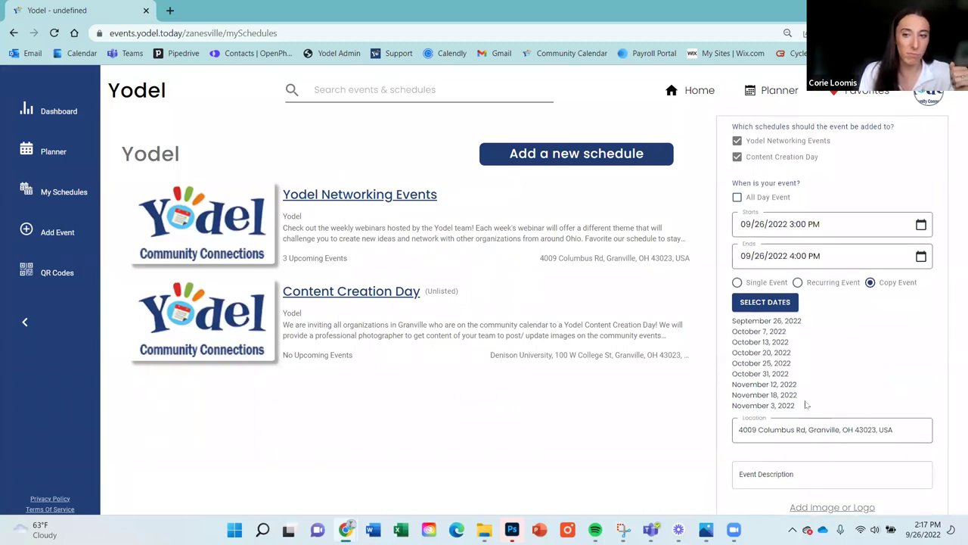
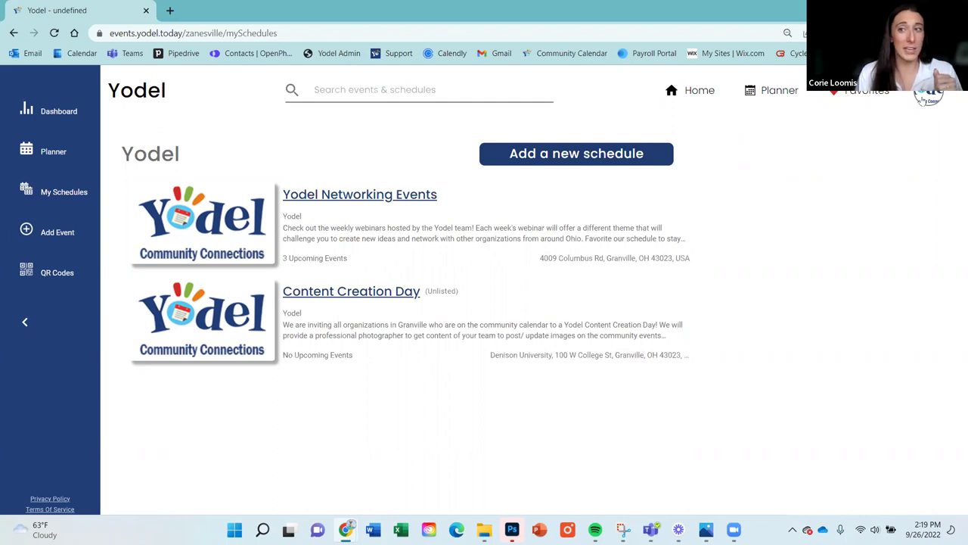
Open the account settings page from the profile
{"action": "left_click", "coordinate": [929, 98]}
{"action": "left_click", "coordinate": [923, 121]}
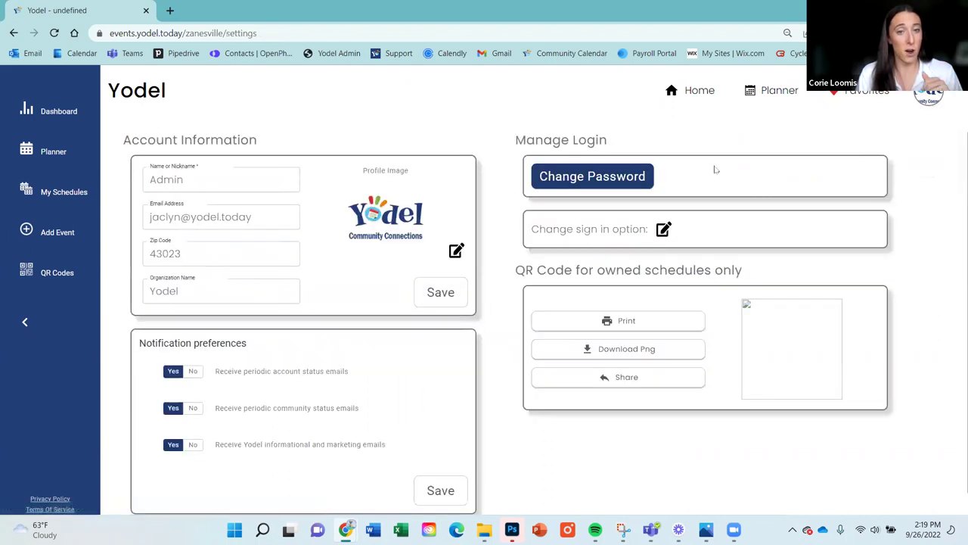